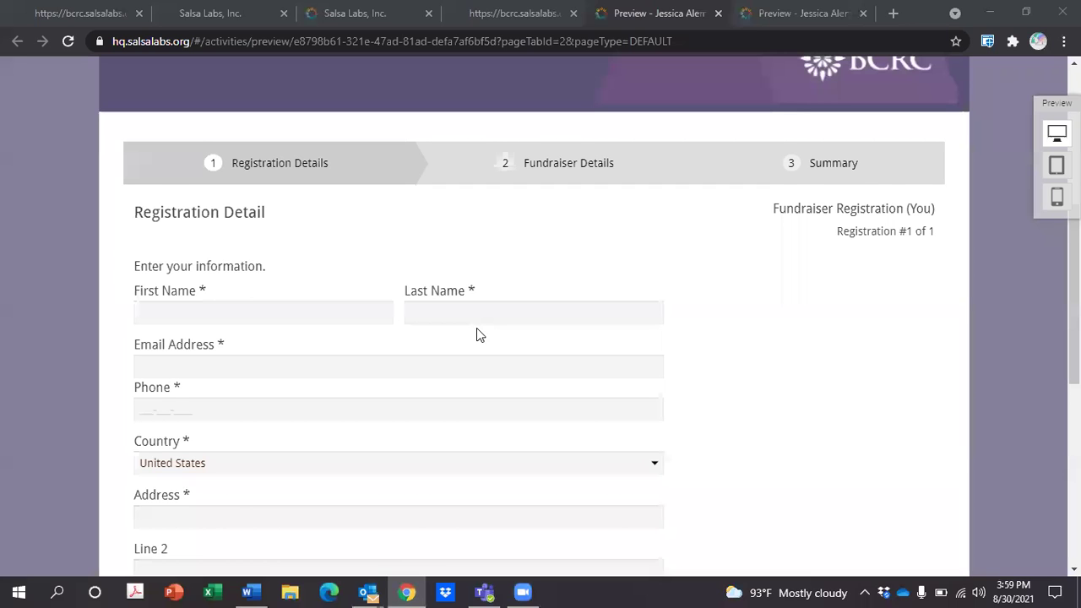
Scroll through the empty BCRC fundraiser registration form preview
{"action": "scroll", "coordinate": [476, 335], "scroll_direction": "down", "scroll_amount": 1}
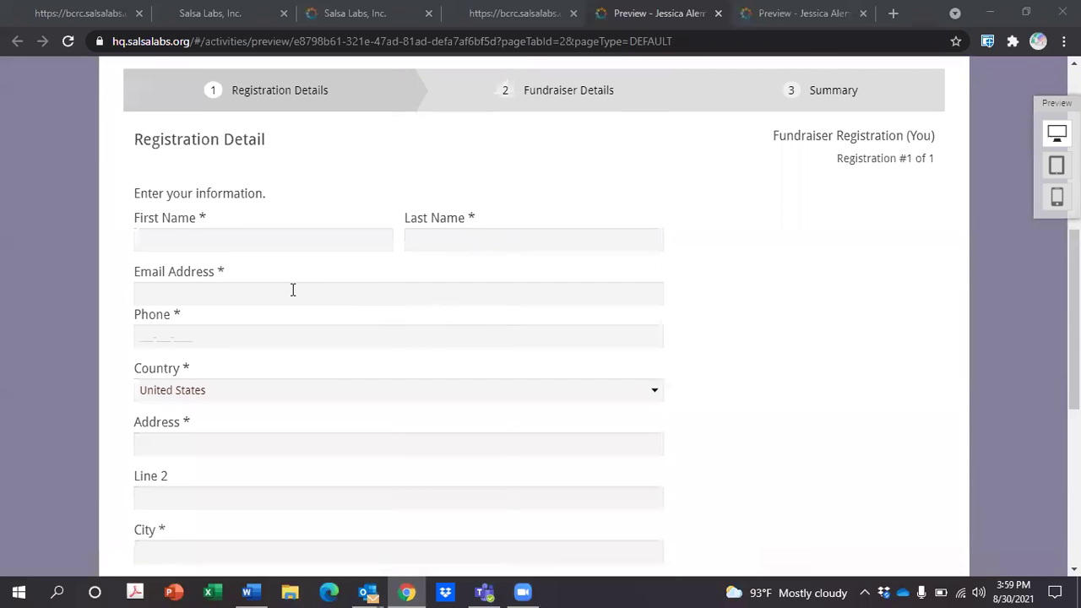
{"action": "scroll", "coordinate": [292, 289], "scroll_direction": "down", "scroll_amount": 1}
{"action": "scroll", "coordinate": [293, 289], "scroll_direction": "down", "scroll_amount": 2}
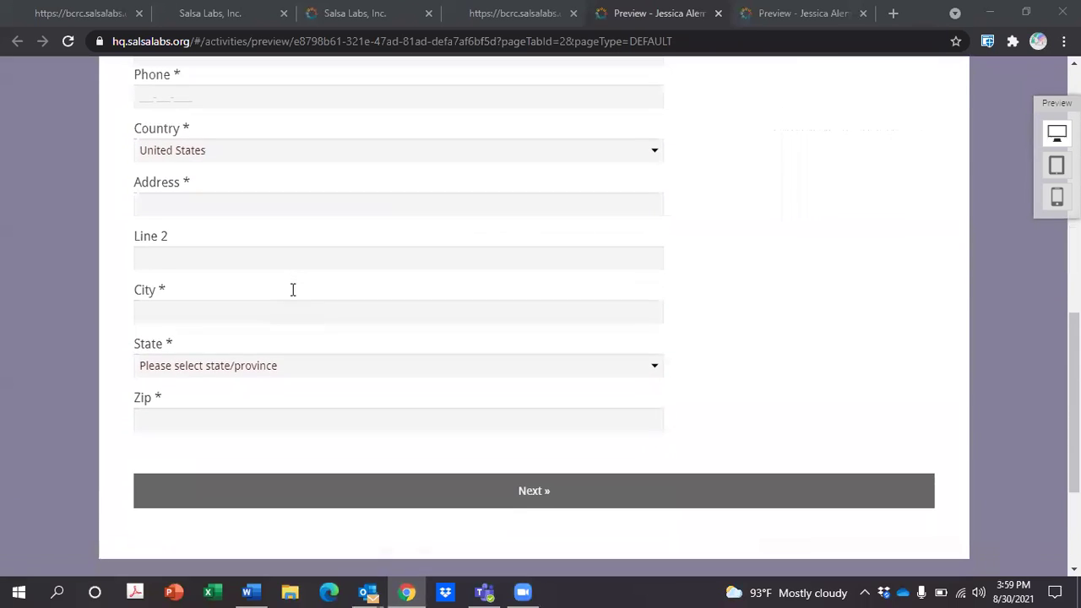
{"action": "scroll", "coordinate": [293, 290], "scroll_direction": "up", "scroll_amount": 1}
{"action": "scroll", "coordinate": [292, 289], "scroll_direction": "up", "scroll_amount": 3}
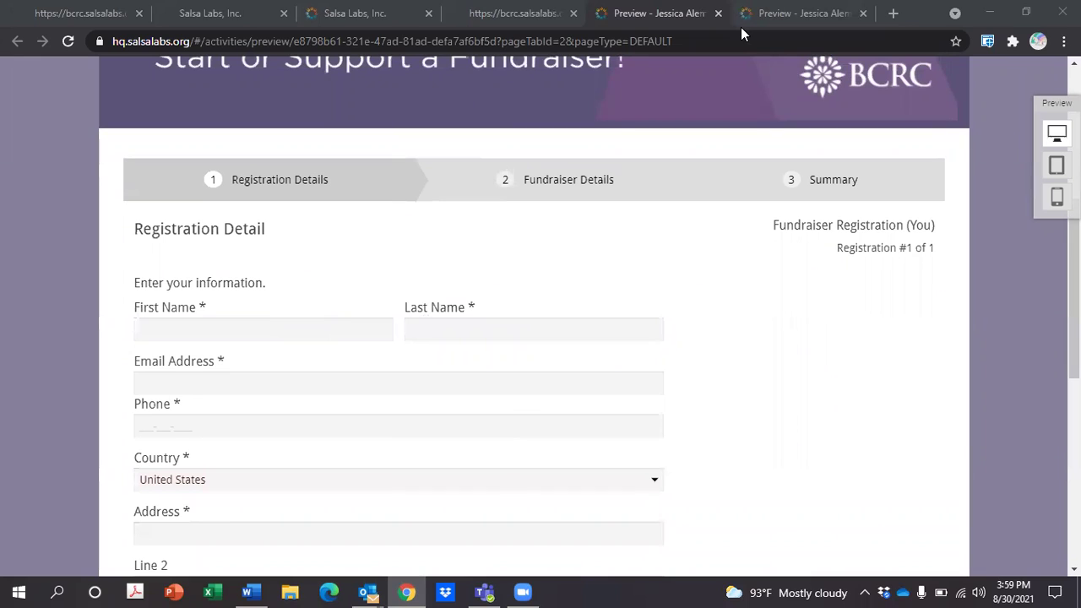
Switch to the live registration tab showing the registrant's completed Registration Detail form
{"action": "key", "text": "ctrl+shift+Tab"}
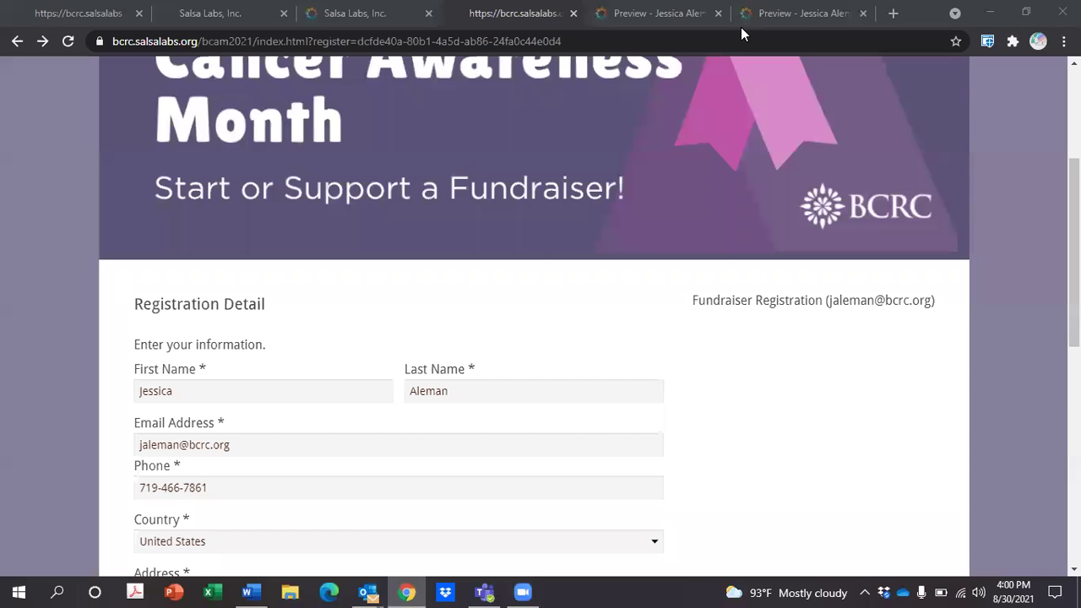
{"action": "scroll", "coordinate": [534, 336], "scroll_direction": "down", "scroll_amount": 4}
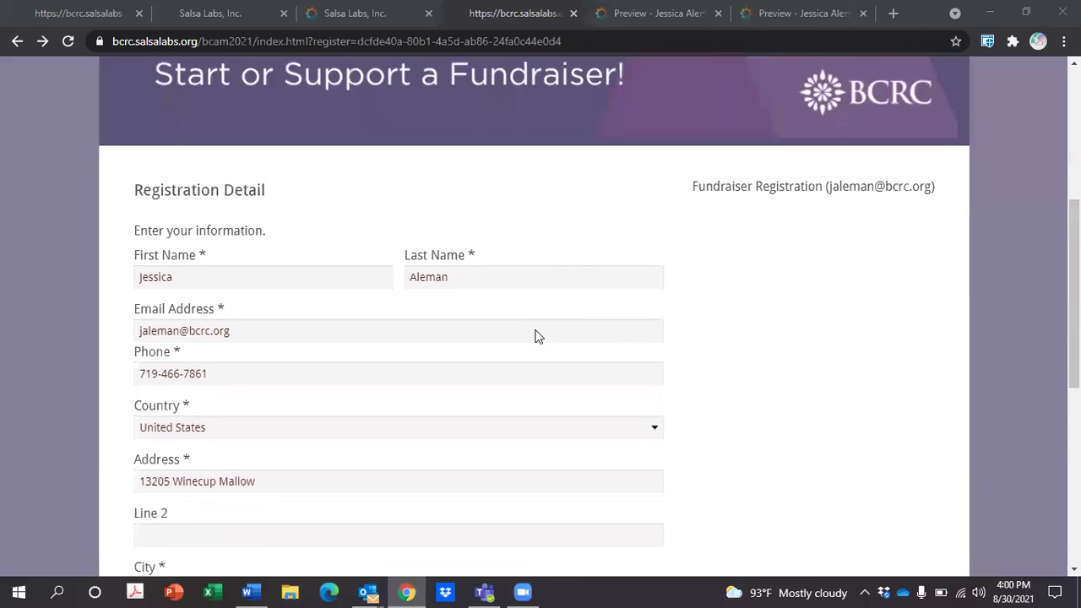
{"action": "scroll", "coordinate": [534, 336], "scroll_direction": "down", "scroll_amount": 2}
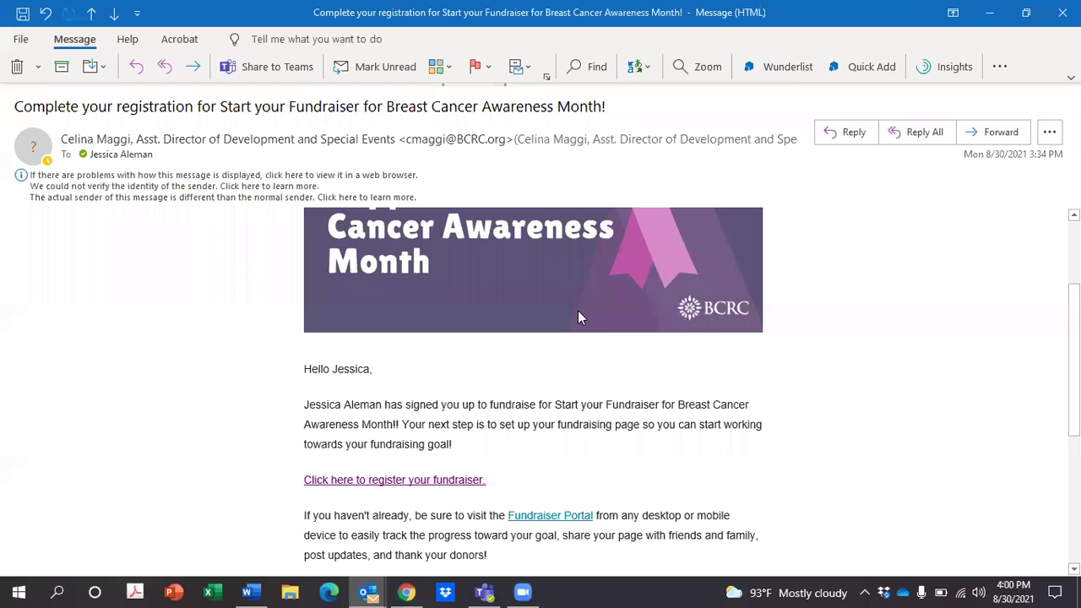
Read through the 'Complete your registration' invitation email in Outlook
{"action": "scroll", "coordinate": [577, 310], "scroll_direction": "up", "scroll_amount": 2}
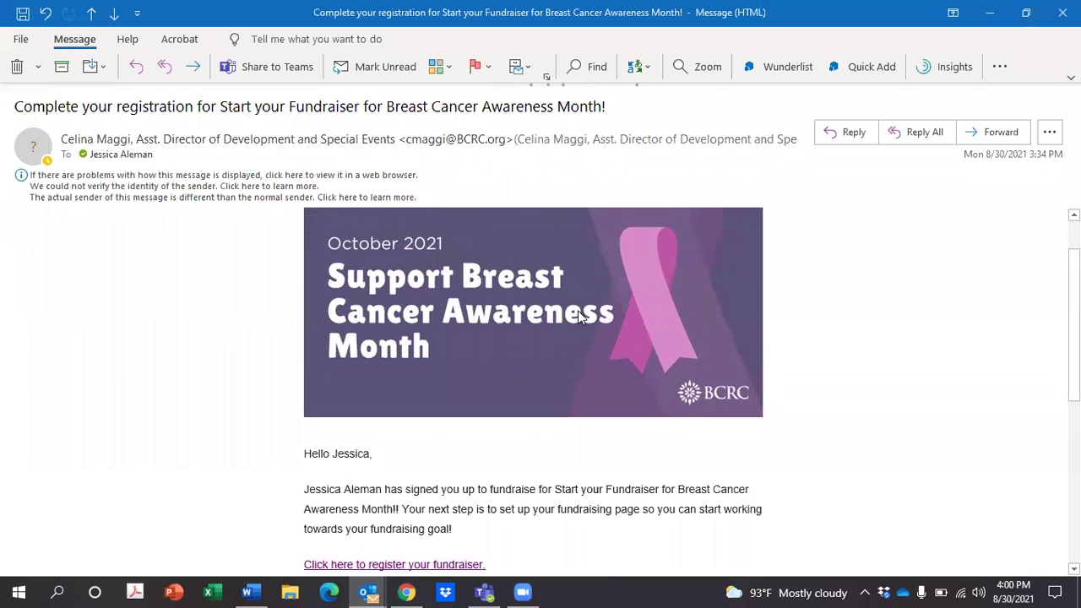
{"action": "scroll", "coordinate": [578, 315], "scroll_direction": "down", "scroll_amount": 1}
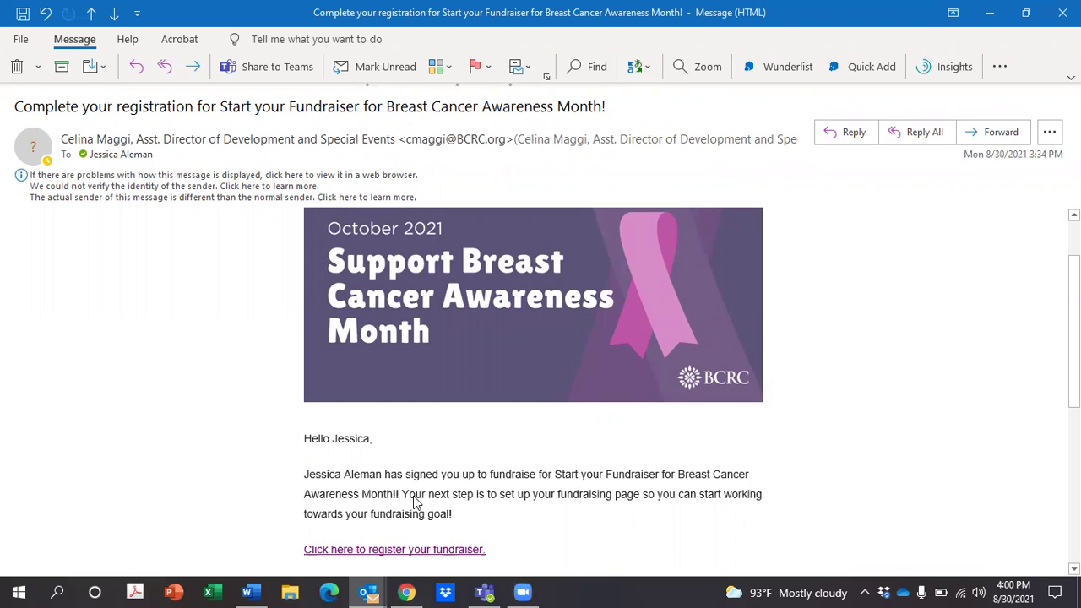
{"action": "scroll", "coordinate": [476, 538], "scroll_direction": "down", "scroll_amount": 2}
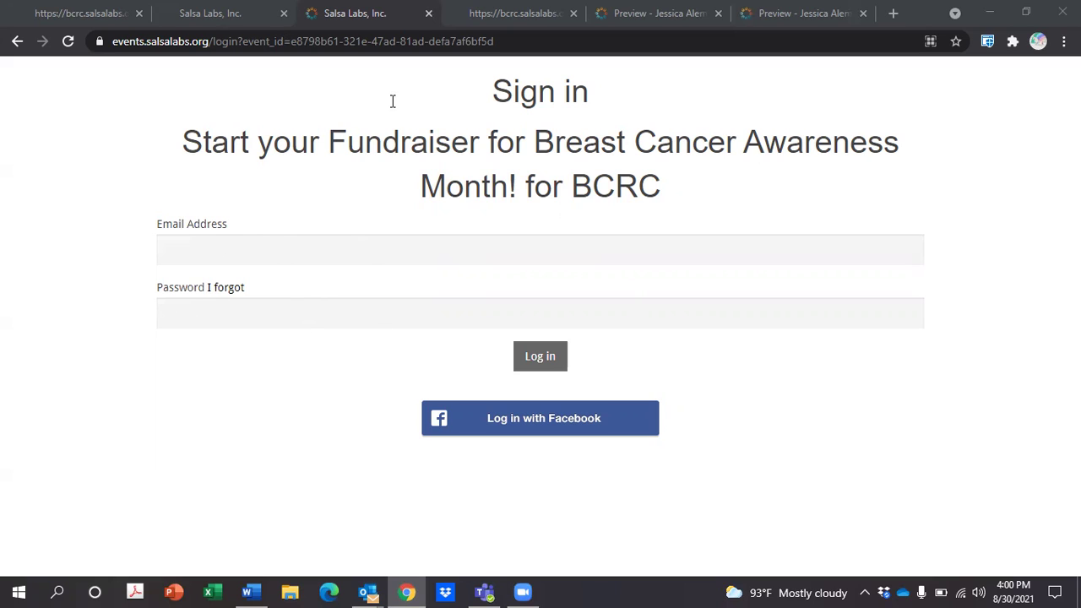
Switch to the fundraiser dashboard tab and find the Your Progress section
{"action": "key", "text": "ctrl+shift+Tab"}
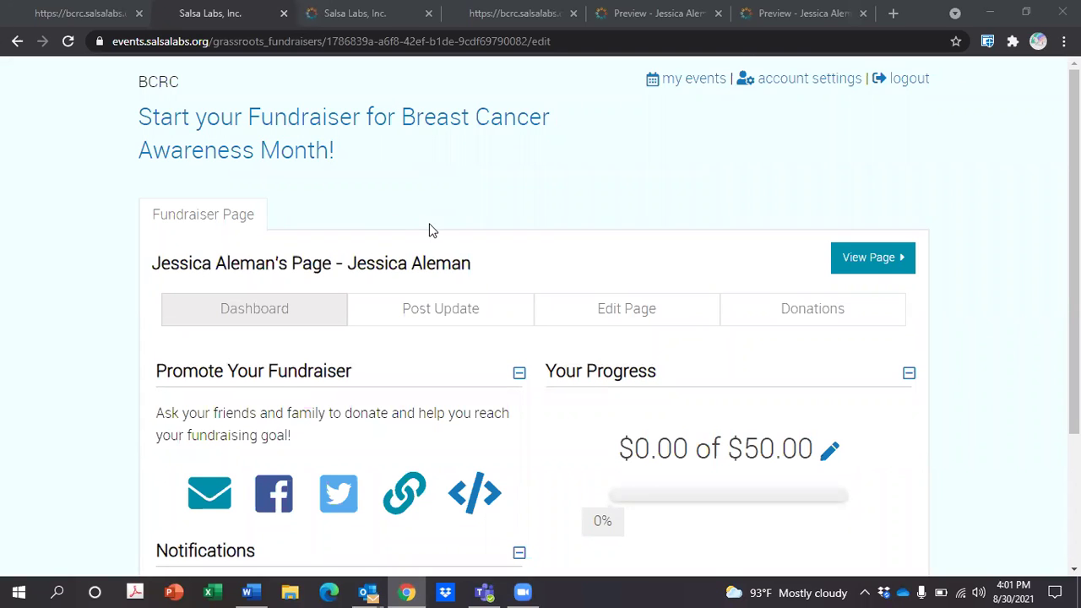
{"action": "scroll", "coordinate": [429, 230], "scroll_direction": "down", "scroll_amount": 1}
{"action": "scroll", "coordinate": [429, 229], "scroll_direction": "down", "scroll_amount": 3}
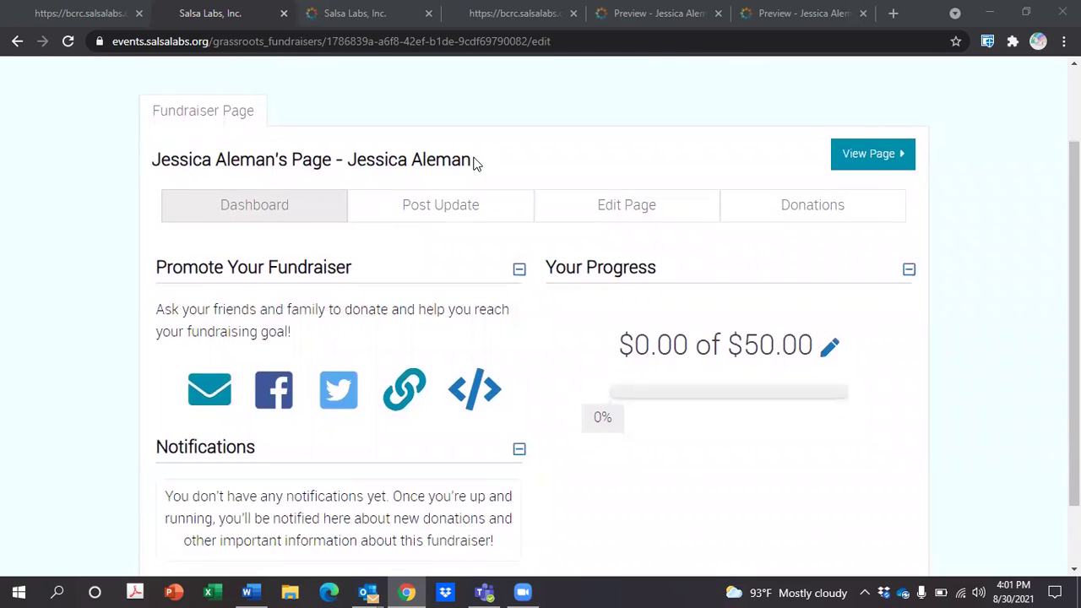
{"action": "scroll", "coordinate": [476, 163], "scroll_direction": "down", "scroll_amount": 2}
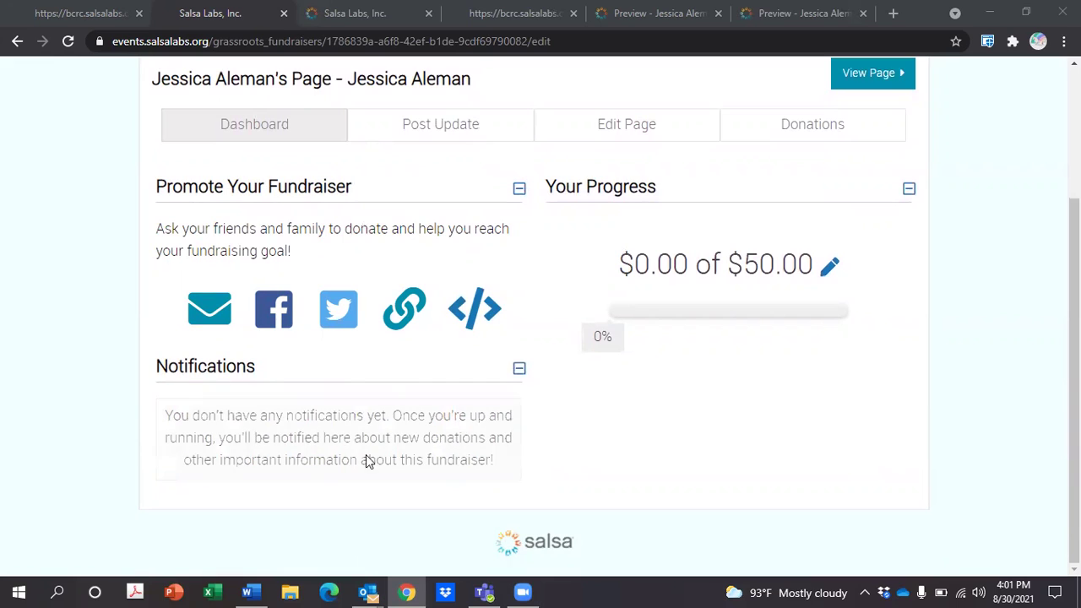
Raise the fundraising Goal Amount from $50.00 to $50,000.00
{"action": "left_click", "coordinate": [832, 269]}
{"action": "left_click_drag", "start_coordinate": [584, 334], "coordinate": [487, 347]}
{"action": "key", "text": "BackSpace"}
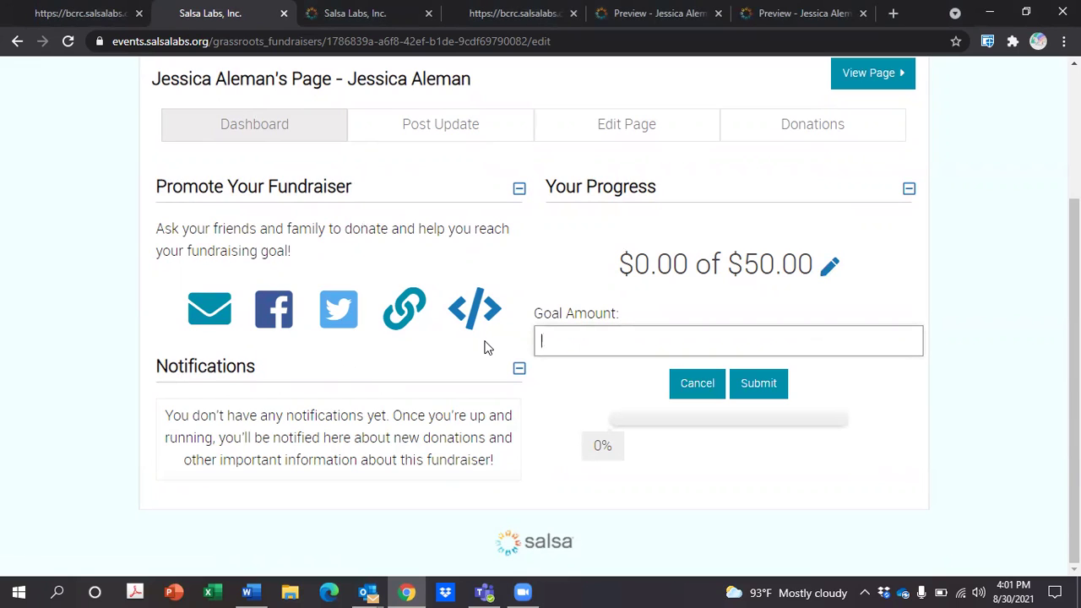
{"action": "type", "text": "50000"}
{"action": "left_click", "coordinate": [774, 392]}
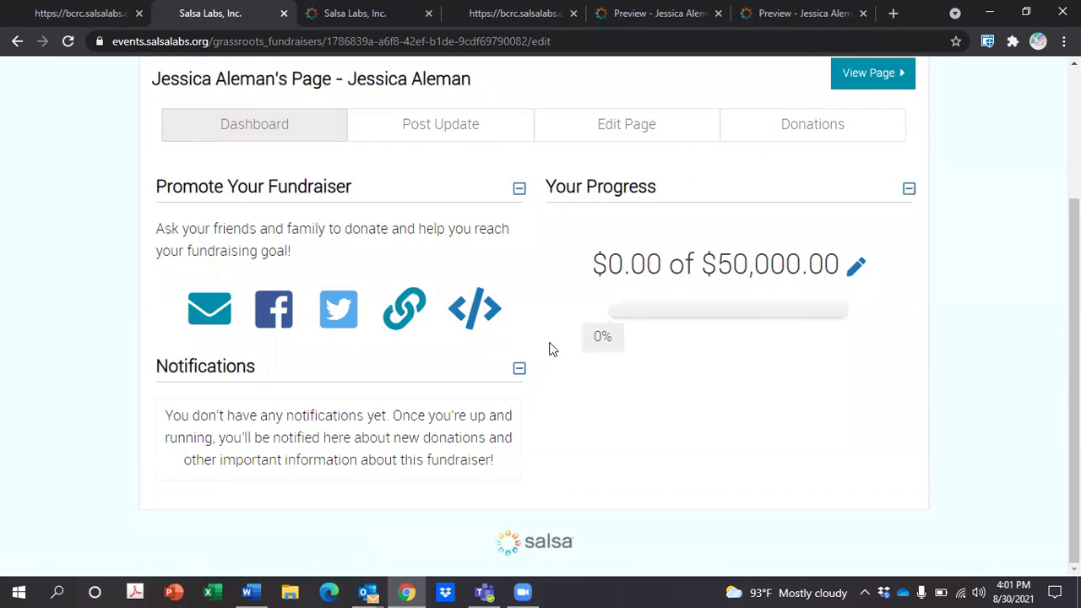
Open Post Update and review the previous update thanking donors for $50
{"action": "left_click", "coordinate": [458, 124]}
{"action": "scroll", "coordinate": [545, 350], "scroll_direction": "down", "scroll_amount": 2}
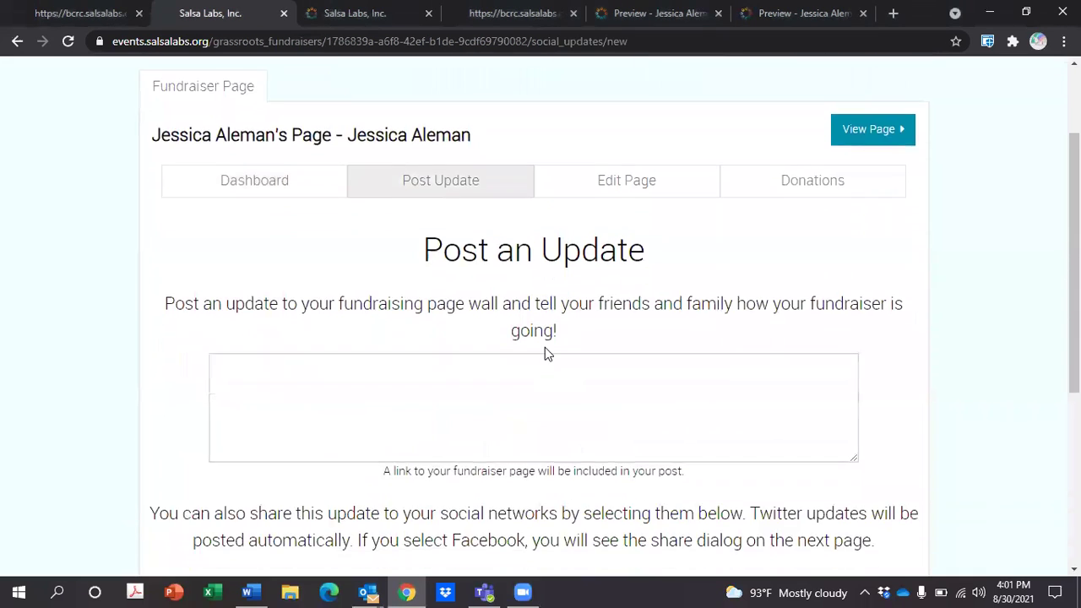
{"action": "scroll", "coordinate": [545, 353], "scroll_direction": "down", "scroll_amount": 4}
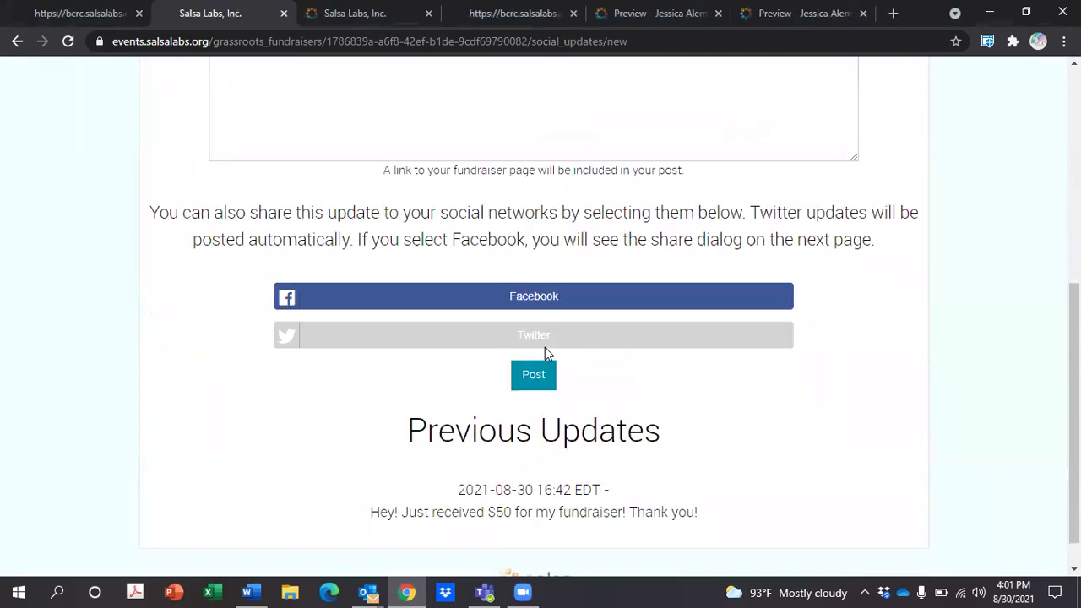
{"action": "scroll", "coordinate": [544, 348], "scroll_direction": "down", "scroll_amount": 1}
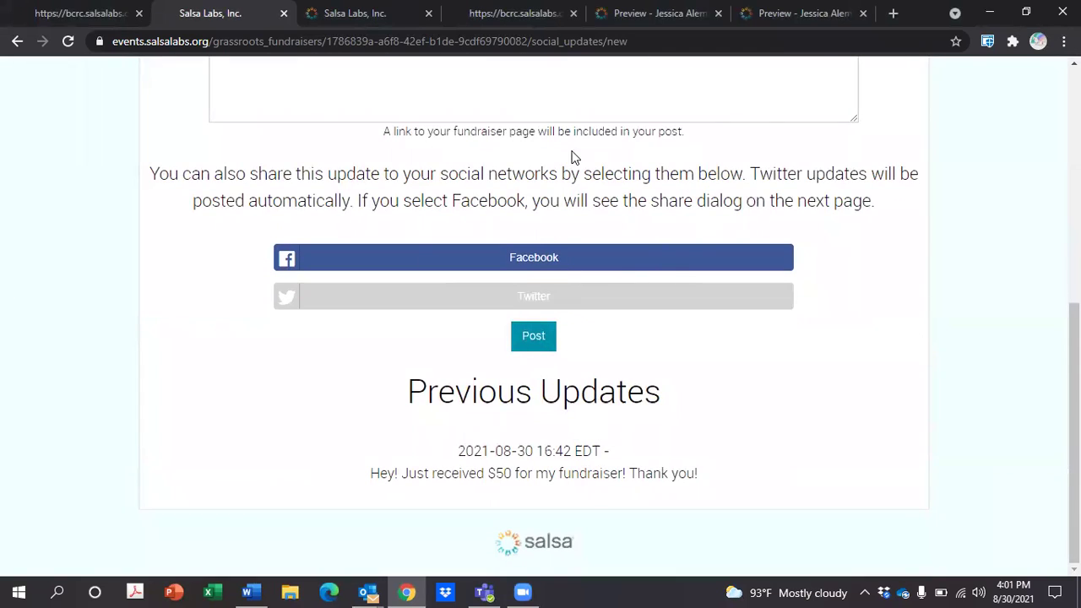
{"action": "left_click_drag", "start_coordinate": [722, 478], "coordinate": [374, 485]}
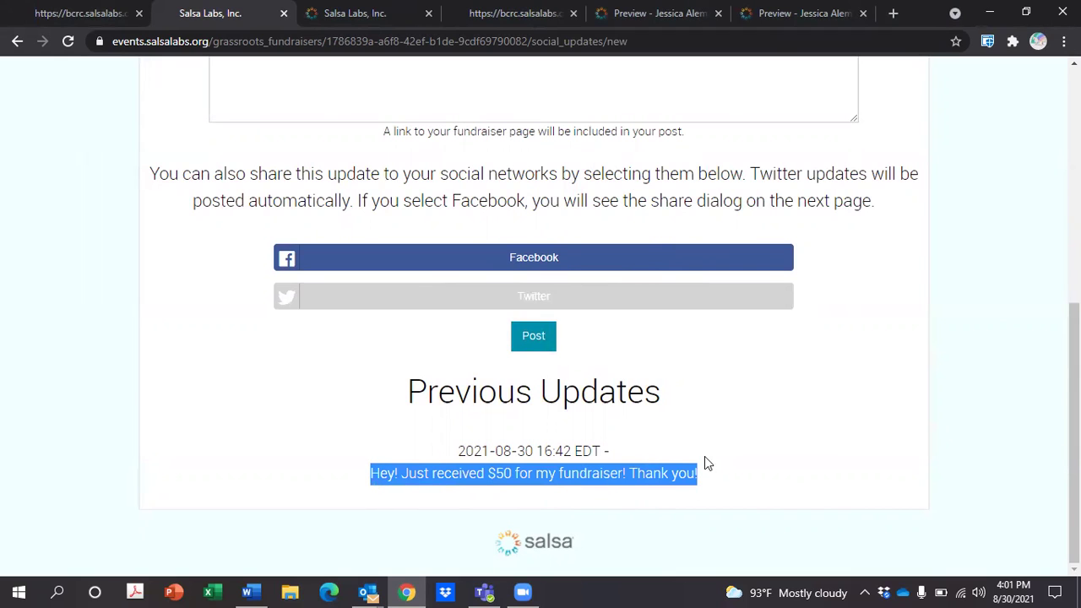
{"action": "scroll", "coordinate": [759, 447], "scroll_direction": "up", "scroll_amount": 1}
{"action": "scroll", "coordinate": [758, 452], "scroll_direction": "up", "scroll_amount": 5}
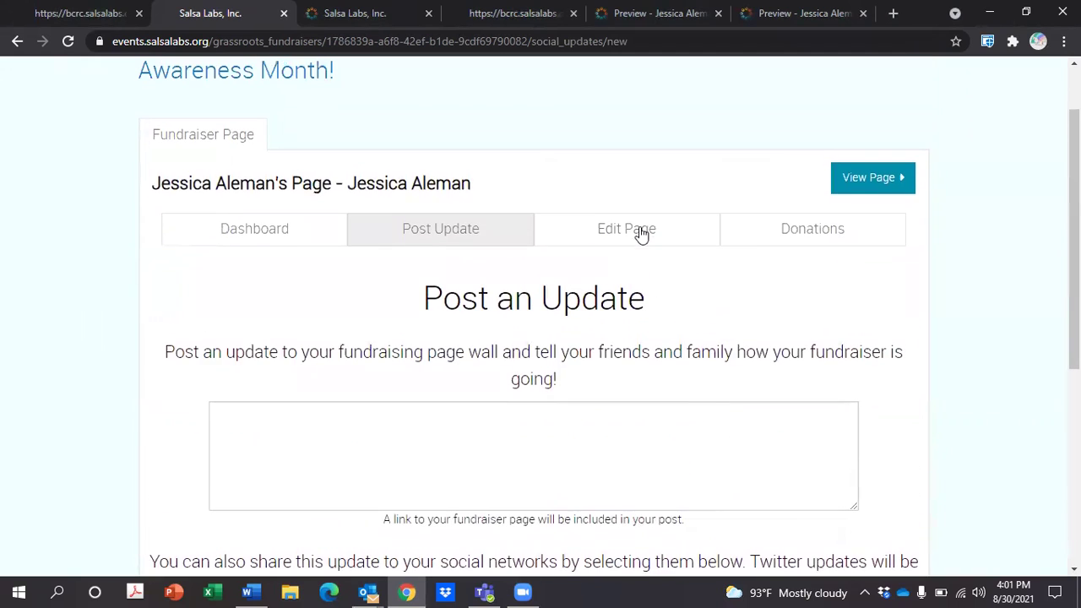
{"action": "left_click", "coordinate": [642, 235]}
{"action": "scroll", "coordinate": [603, 226], "scroll_direction": "down", "scroll_amount": 1}
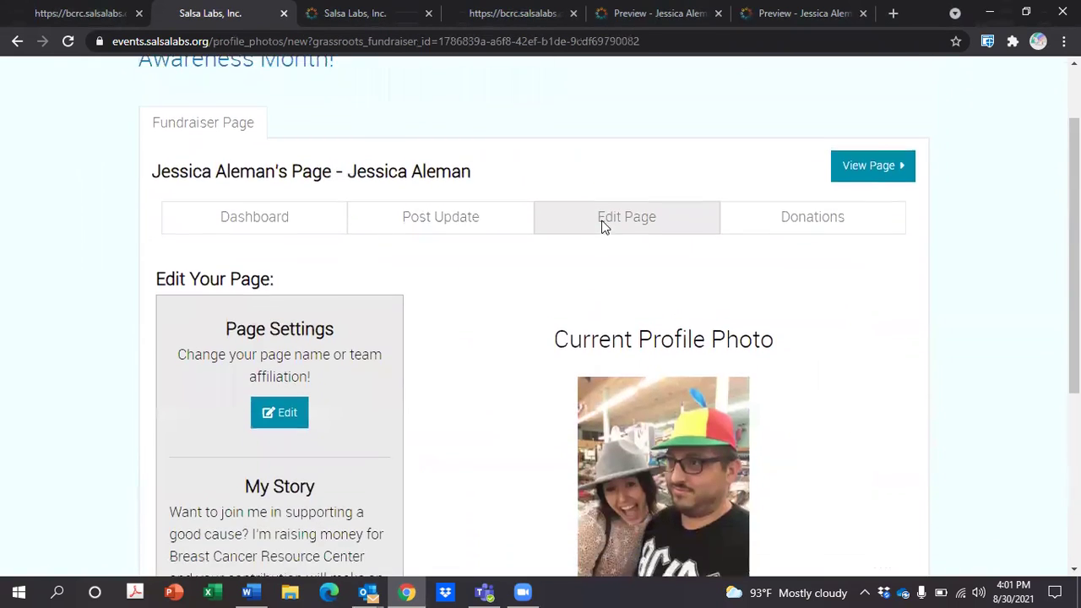
{"action": "scroll", "coordinate": [602, 226], "scroll_direction": "down", "scroll_amount": 2}
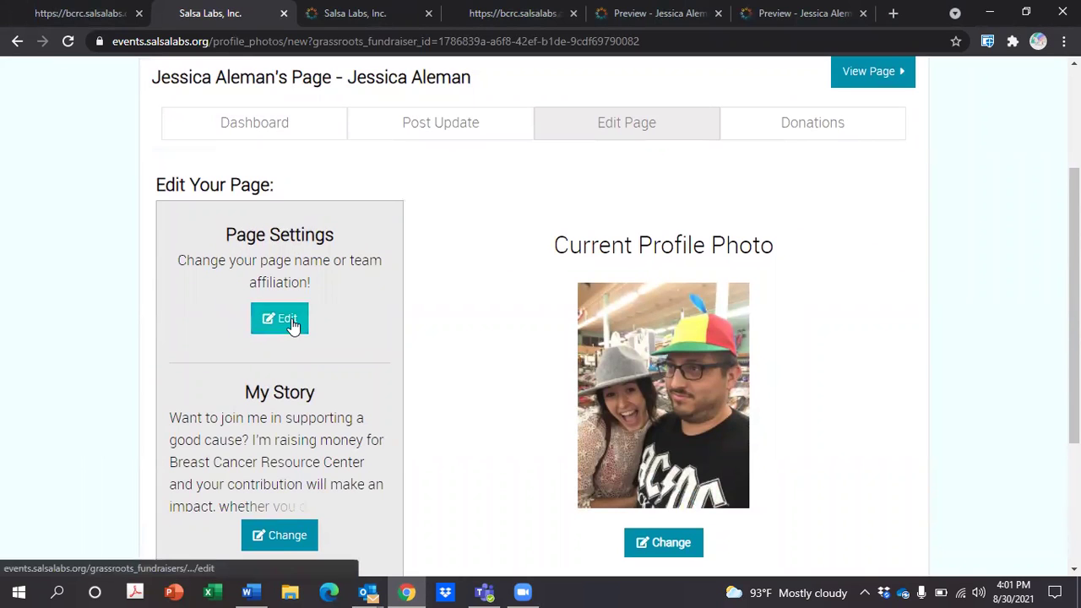
{"action": "left_click", "coordinate": [291, 325]}
{"action": "scroll", "coordinate": [433, 413], "scroll_direction": "down", "scroll_amount": 1}
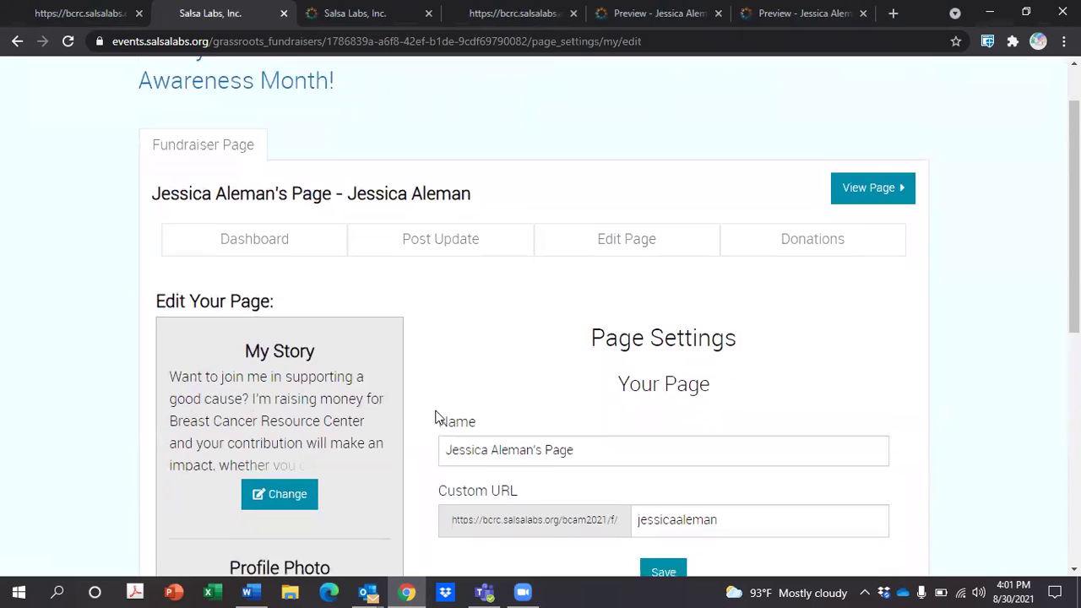
{"action": "left_click_drag", "start_coordinate": [608, 362], "coordinate": [432, 381]}
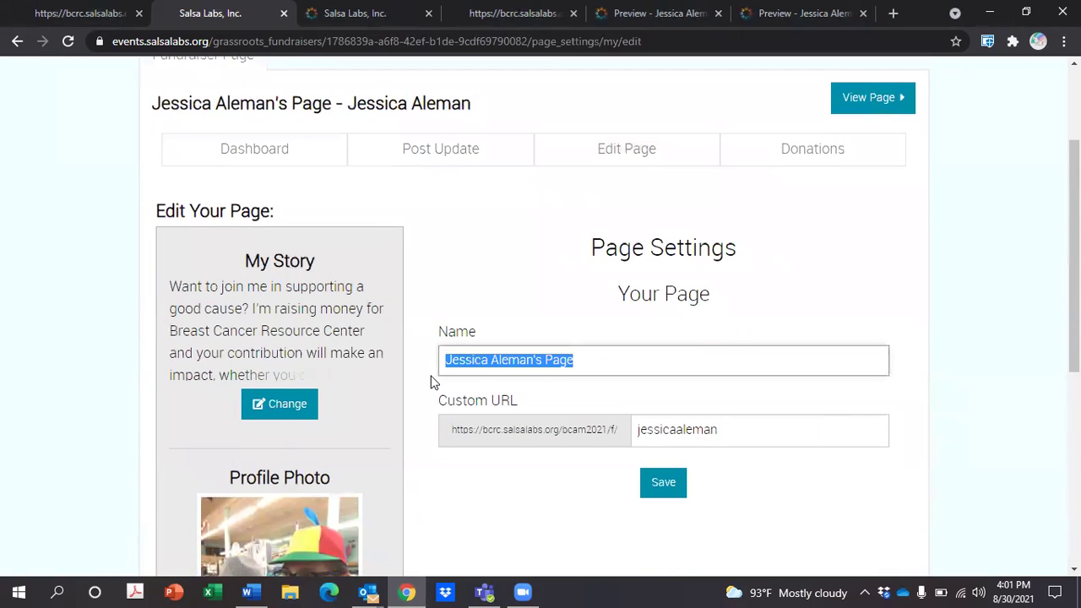
{"action": "scroll", "coordinate": [657, 369], "scroll_direction": "down", "scroll_amount": 1}
{"action": "left_click", "coordinate": [748, 392]}
{"action": "left_click_drag", "start_coordinate": [748, 392], "coordinate": [636, 390]}
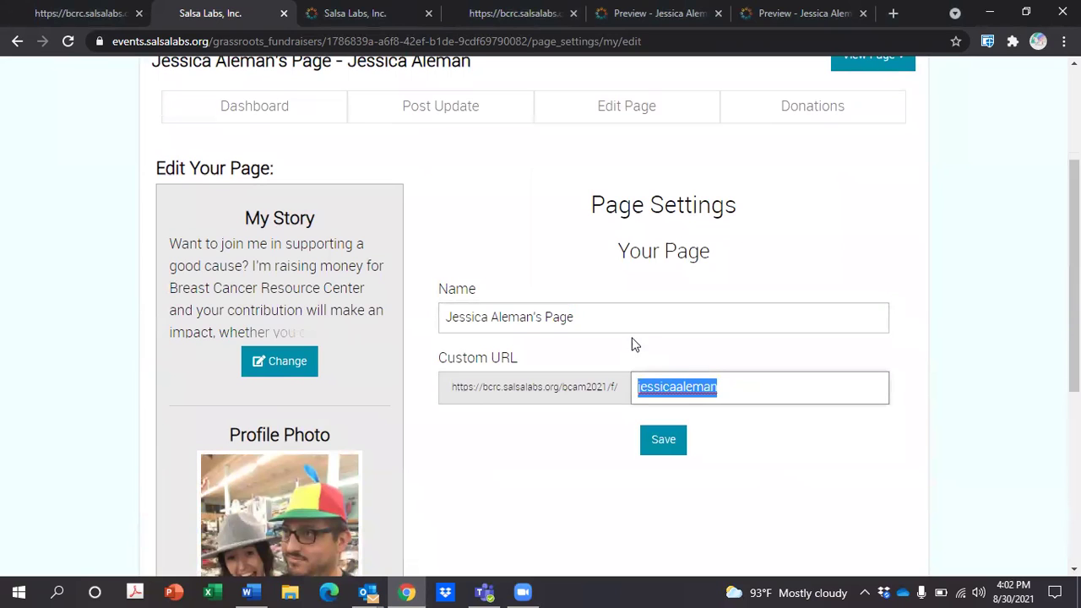
{"action": "scroll", "coordinate": [632, 323], "scroll_direction": "down", "scroll_amount": 1}
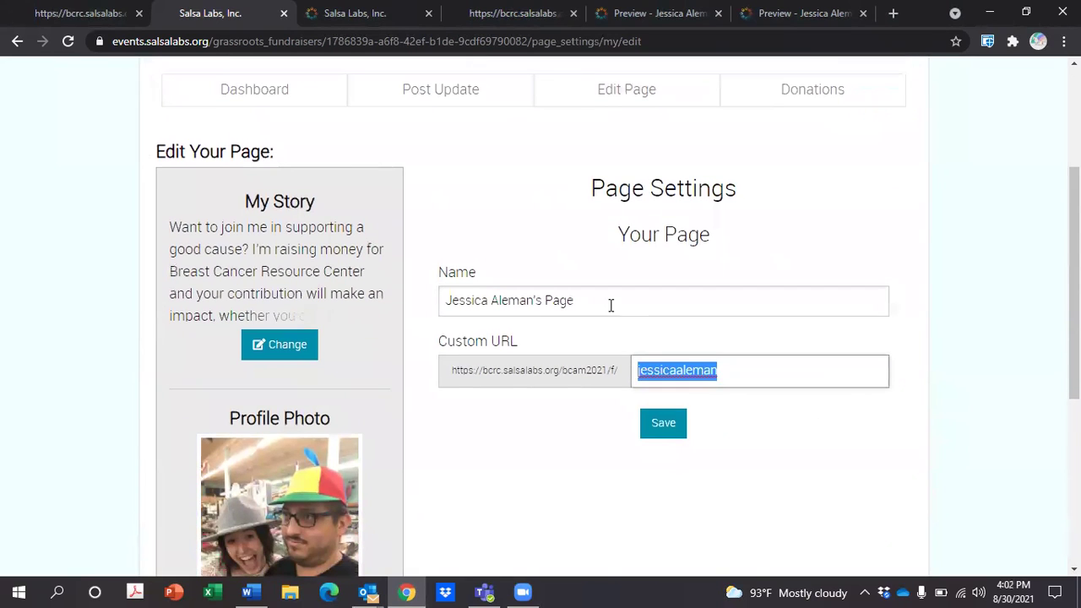
{"action": "left_click", "coordinate": [611, 304]}
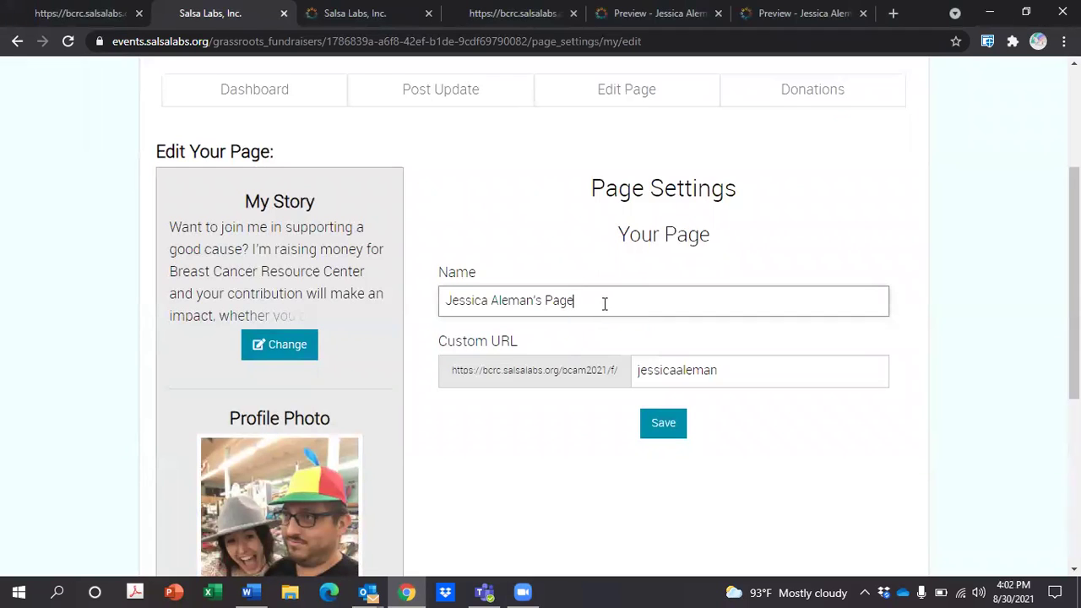
{"action": "left_click_drag", "start_coordinate": [605, 304], "coordinate": [416, 296]}
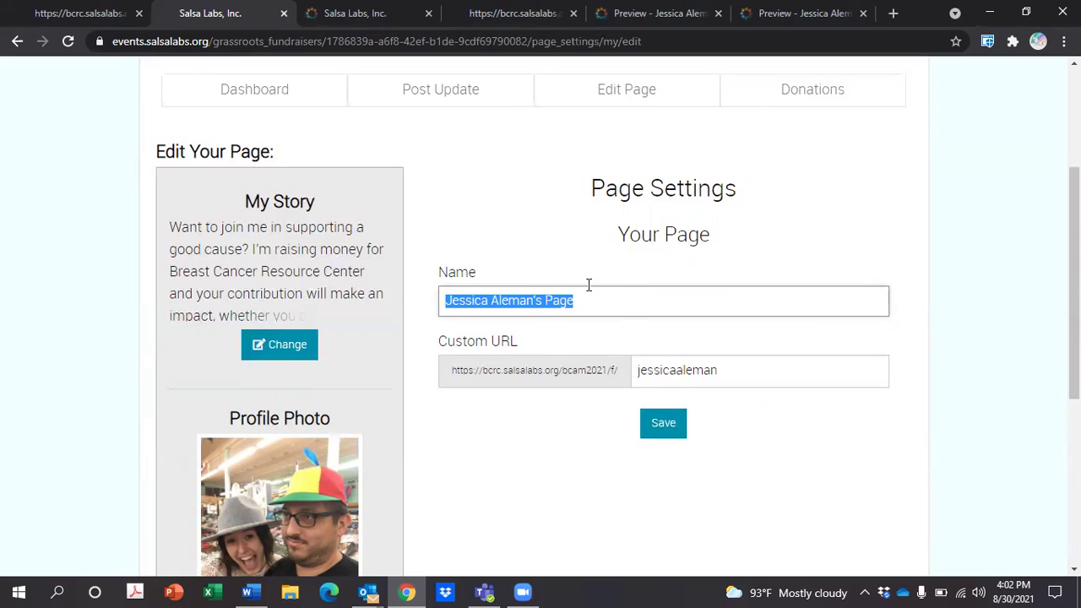
{"action": "left_click_drag", "start_coordinate": [746, 381], "coordinate": [615, 382]}
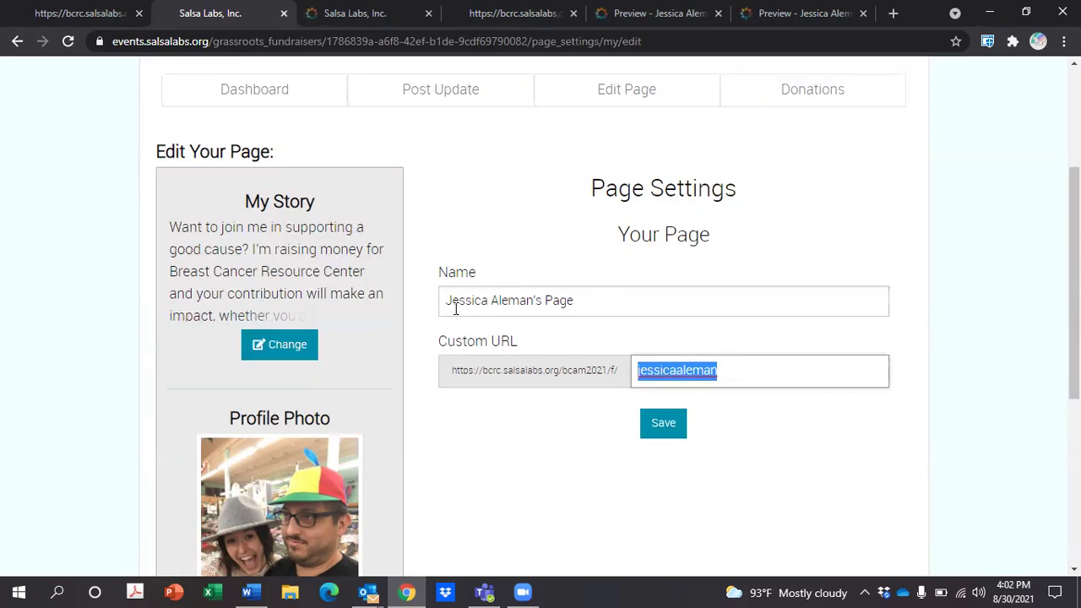
{"action": "left_click", "coordinate": [302, 355]}
Select and then deselect both My Story paragraphs without editing them
{"action": "scroll", "coordinate": [563, 423], "scroll_direction": "down", "scroll_amount": 3}
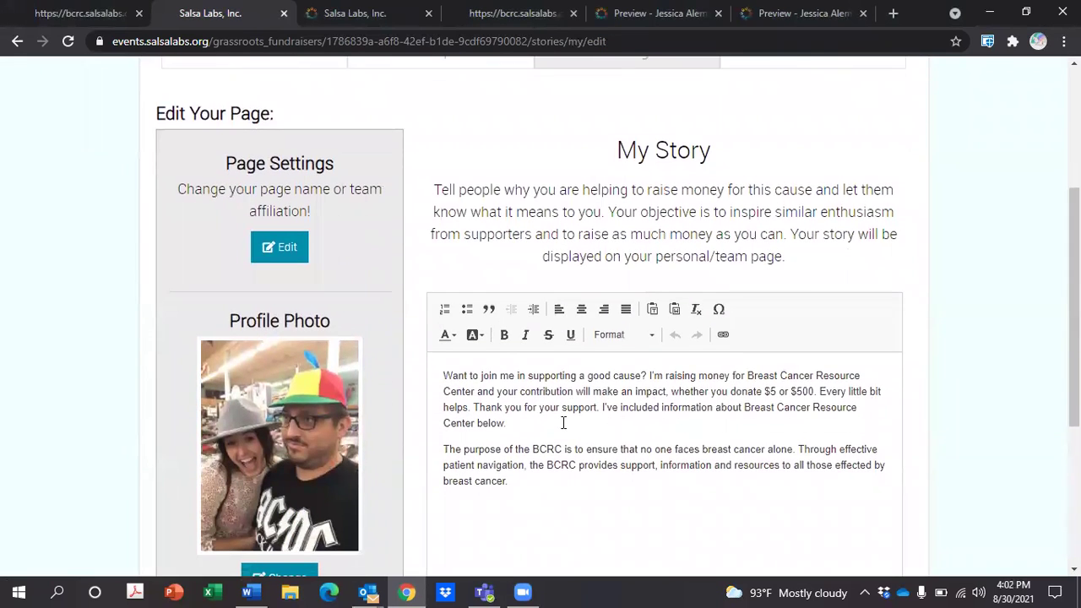
{"action": "scroll", "coordinate": [563, 423], "scroll_direction": "down", "scroll_amount": 1}
{"action": "left_click_drag", "start_coordinate": [554, 416], "coordinate": [422, 282]}
{"action": "left_click", "coordinate": [535, 405]}
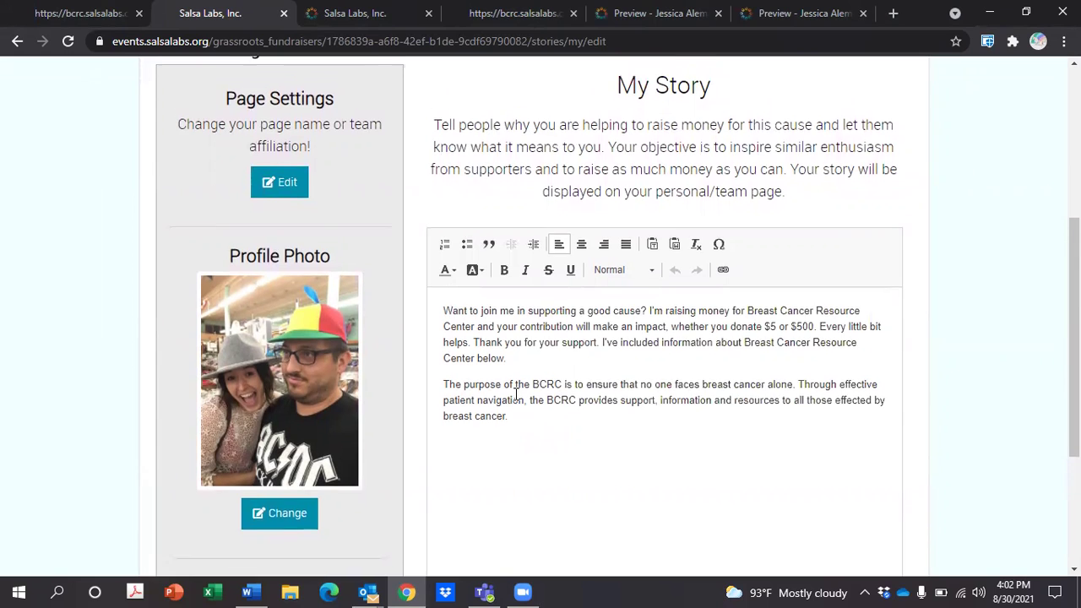
Scroll through the My Story page, leaving the story text unchanged
{"action": "scroll", "coordinate": [516, 394], "scroll_direction": "up", "scroll_amount": 2}
{"action": "scroll", "coordinate": [516, 395], "scroll_direction": "down", "scroll_amount": 2}
{"action": "scroll", "coordinate": [515, 393], "scroll_direction": "down", "scroll_amount": 1}
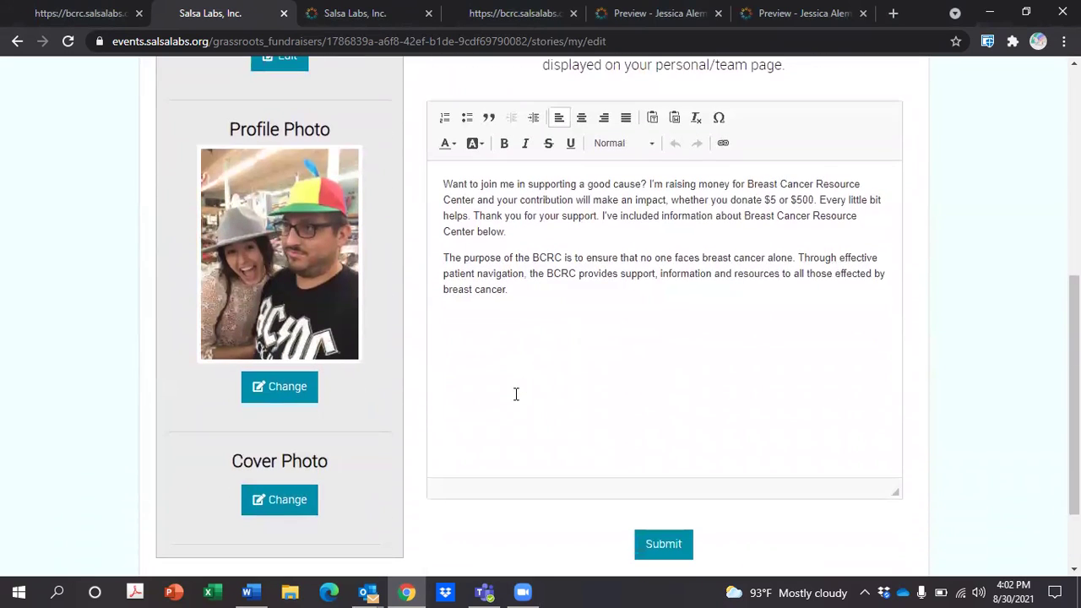
{"action": "scroll", "coordinate": [315, 387], "scroll_direction": "down", "scroll_amount": 2}
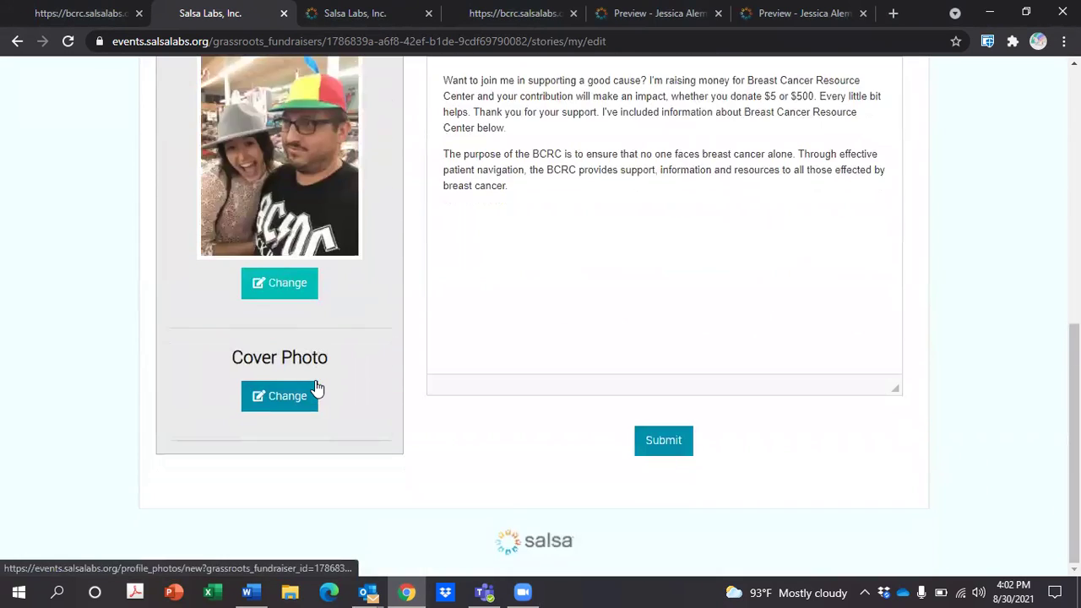
{"action": "scroll", "coordinate": [496, 347], "scroll_direction": "up", "scroll_amount": 3}
{"action": "scroll", "coordinate": [499, 343], "scroll_direction": "up", "scroll_amount": 4}
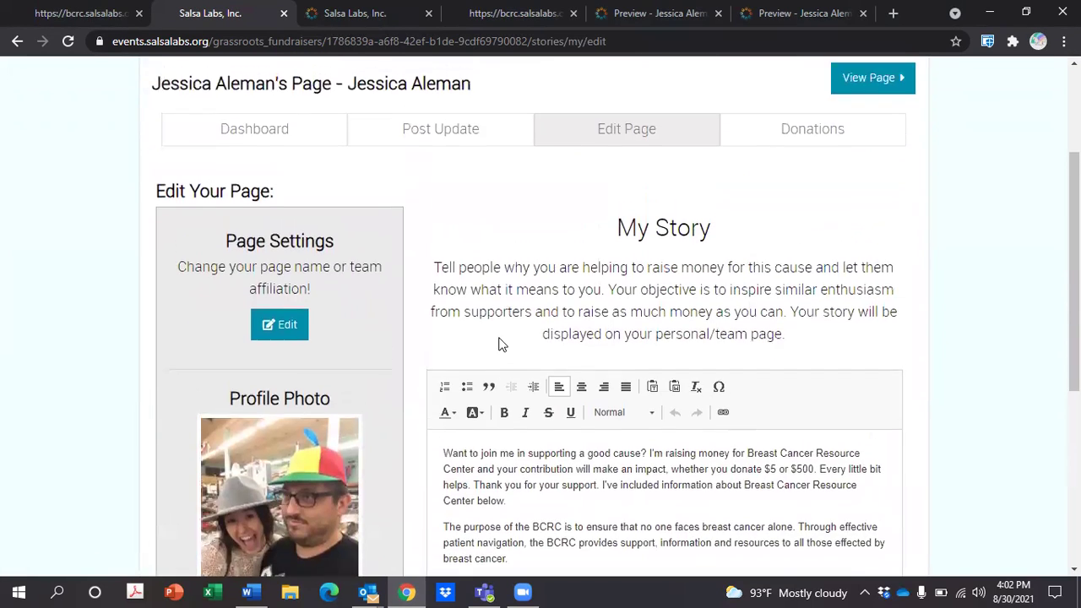
{"action": "scroll", "coordinate": [407, 473], "scroll_direction": "down", "scroll_amount": 1}
{"action": "scroll", "coordinate": [407, 473], "scroll_direction": "down", "scroll_amount": 1}
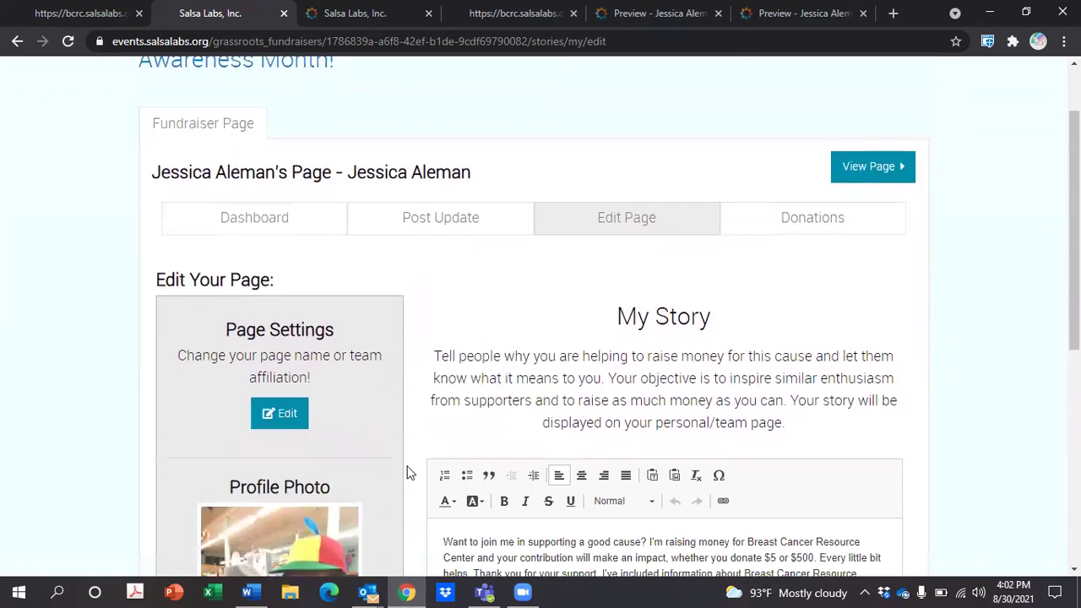
{"action": "left_click", "coordinate": [811, 218]}
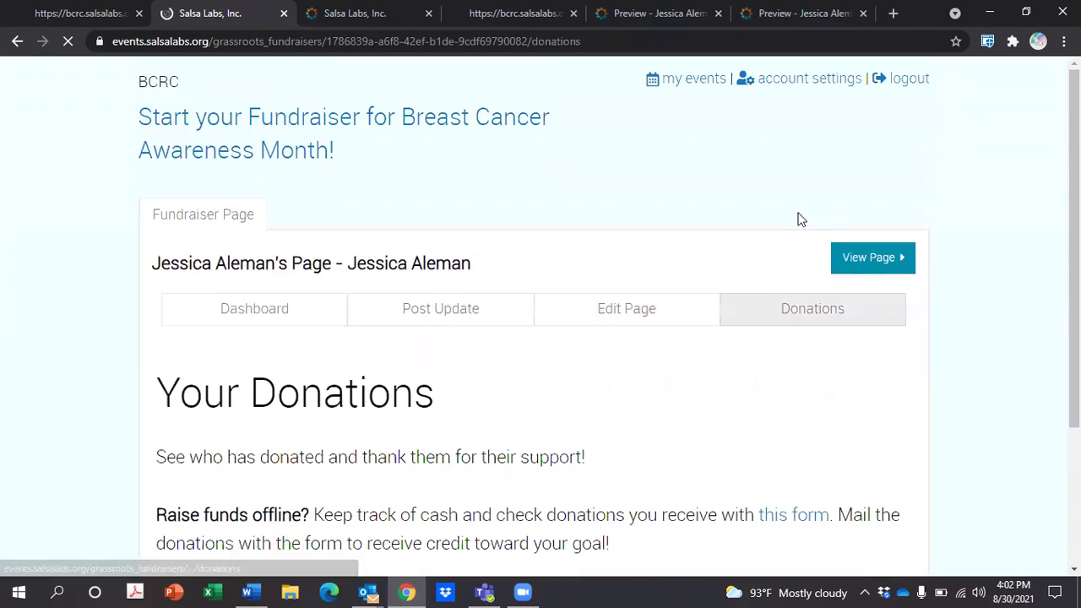
{"action": "scroll", "coordinate": [570, 465], "scroll_direction": "down", "scroll_amount": 2}
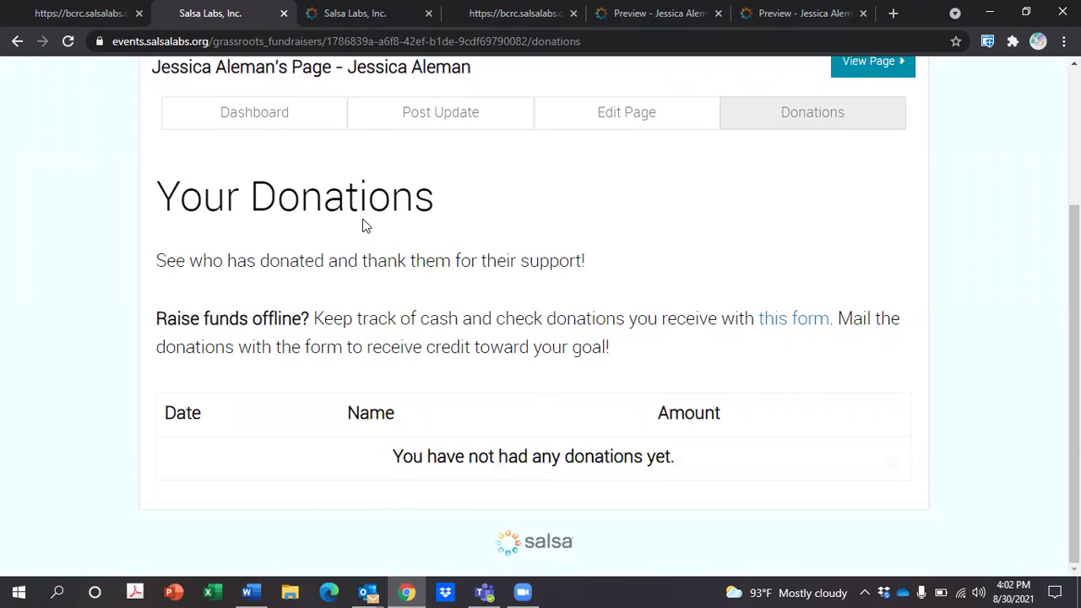
{"action": "scroll", "coordinate": [634, 183], "scroll_direction": "up", "scroll_amount": 2}
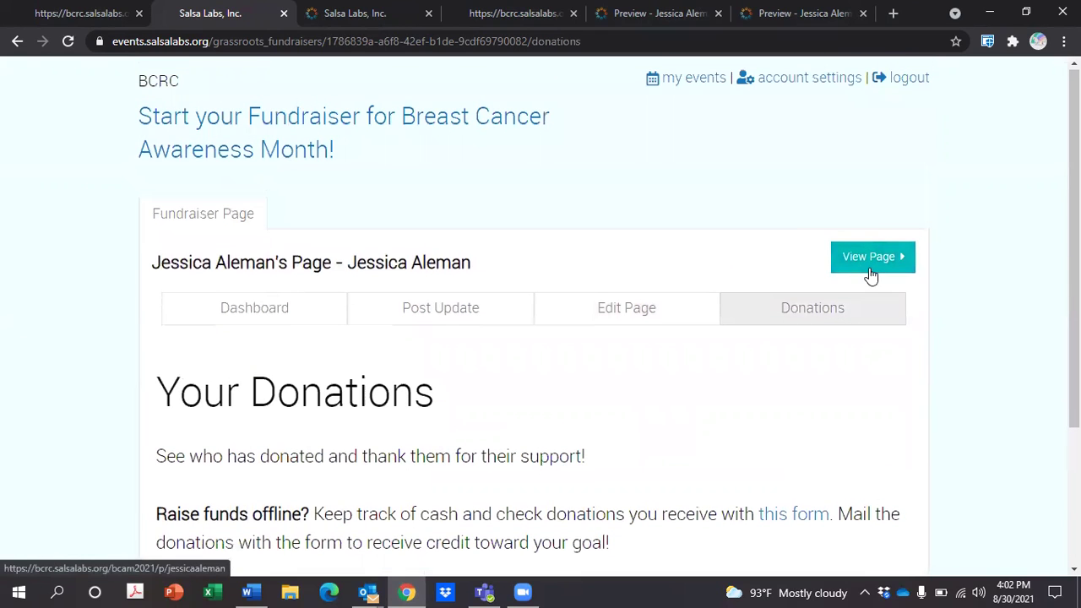
Open the public fundraiser page showing $0.00 of $50.00 raised
{"action": "left_click", "coordinate": [870, 268]}
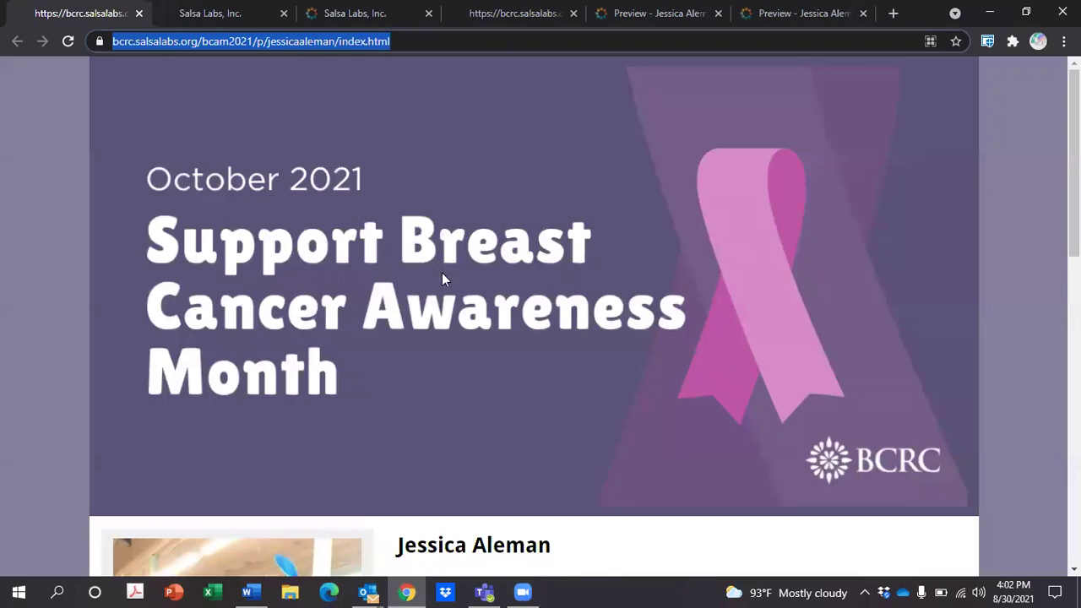
{"action": "scroll", "coordinate": [445, 286], "scroll_direction": "down", "scroll_amount": 2}
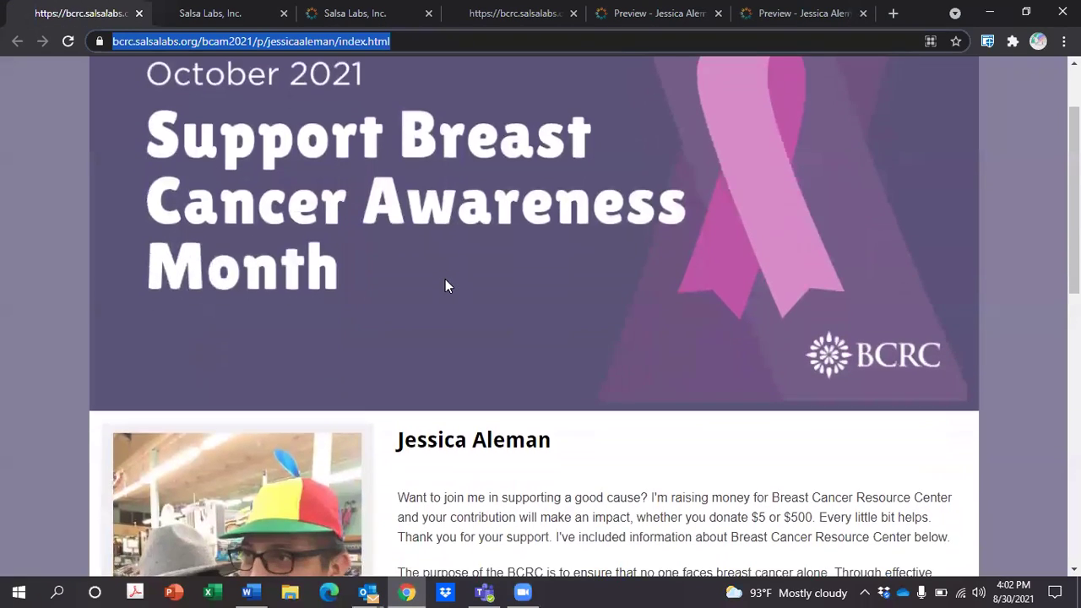
{"action": "scroll", "coordinate": [445, 285], "scroll_direction": "down", "scroll_amount": 3}
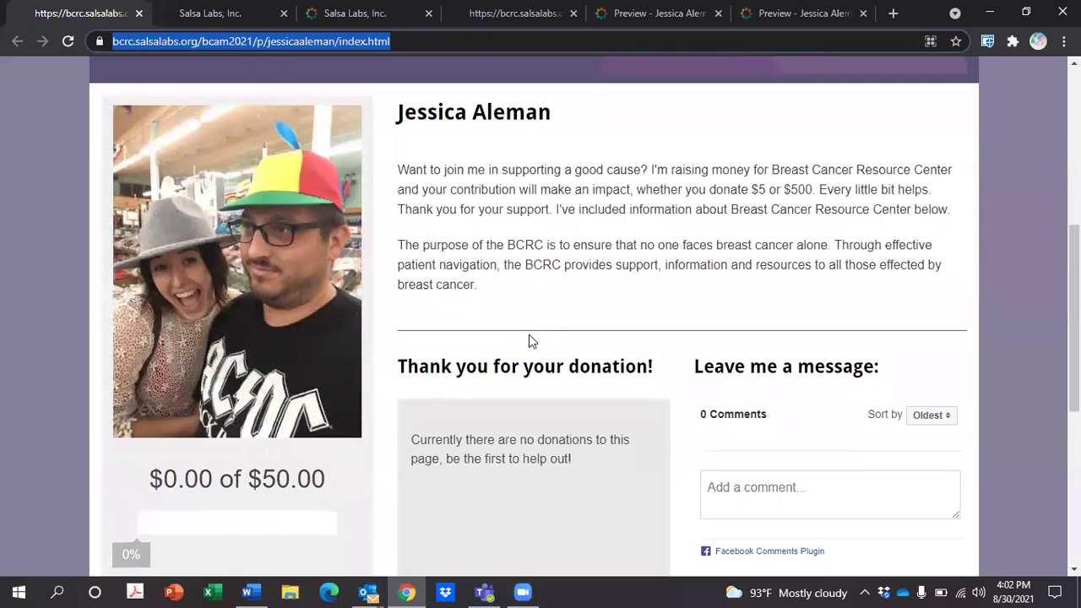
{"action": "scroll", "coordinate": [473, 328], "scroll_direction": "down", "scroll_amount": 3}
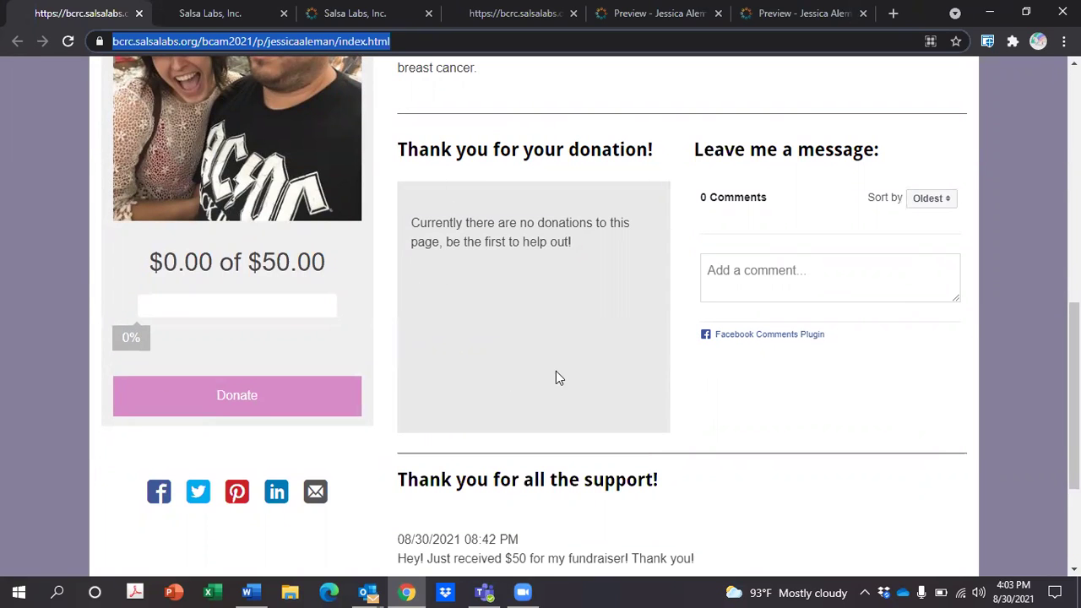
{"action": "scroll", "coordinate": [487, 326], "scroll_direction": "down", "scroll_amount": 1}
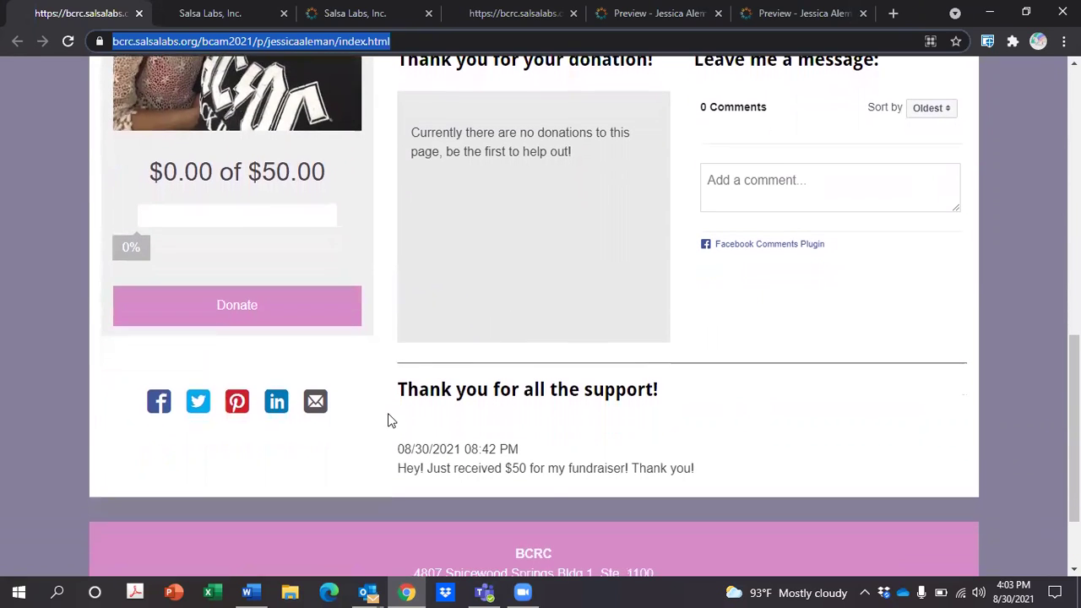
{"action": "scroll", "coordinate": [490, 427], "scroll_direction": "up", "scroll_amount": 1}
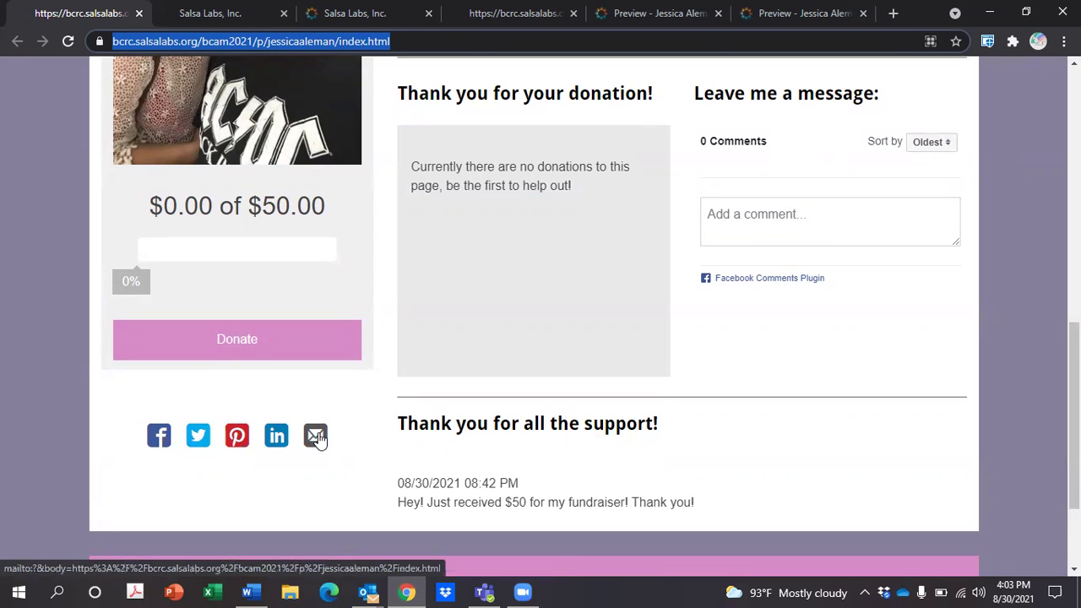
Start a donation to the fundraiser and bring up the payment form
{"action": "scroll", "coordinate": [305, 418], "scroll_direction": "up", "scroll_amount": 1}
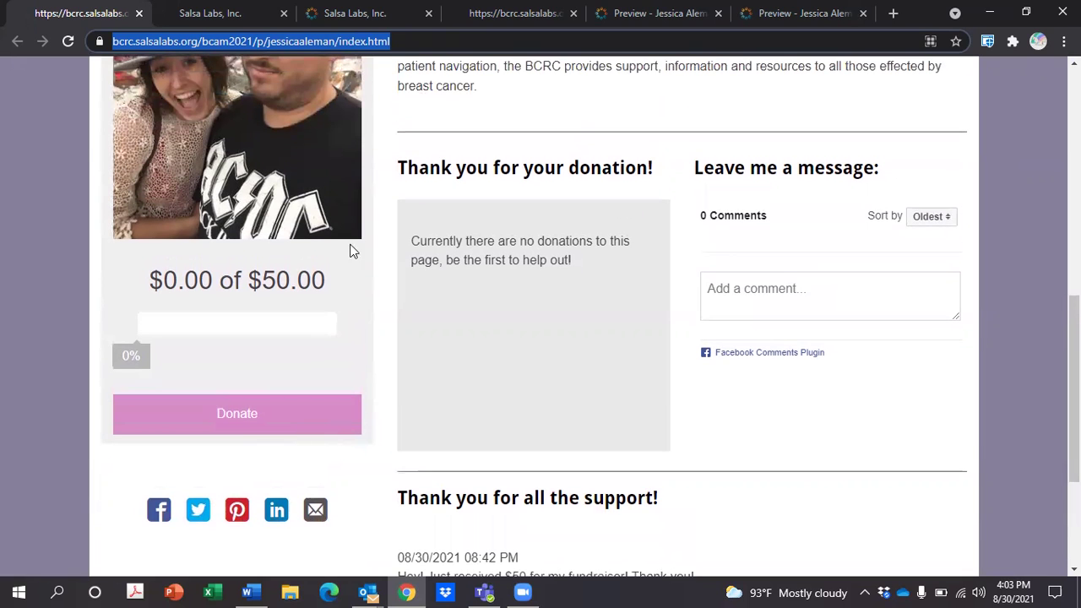
{"action": "scroll", "coordinate": [353, 251], "scroll_direction": "up", "scroll_amount": 1}
{"action": "scroll", "coordinate": [264, 257], "scroll_direction": "down", "scroll_amount": 1}
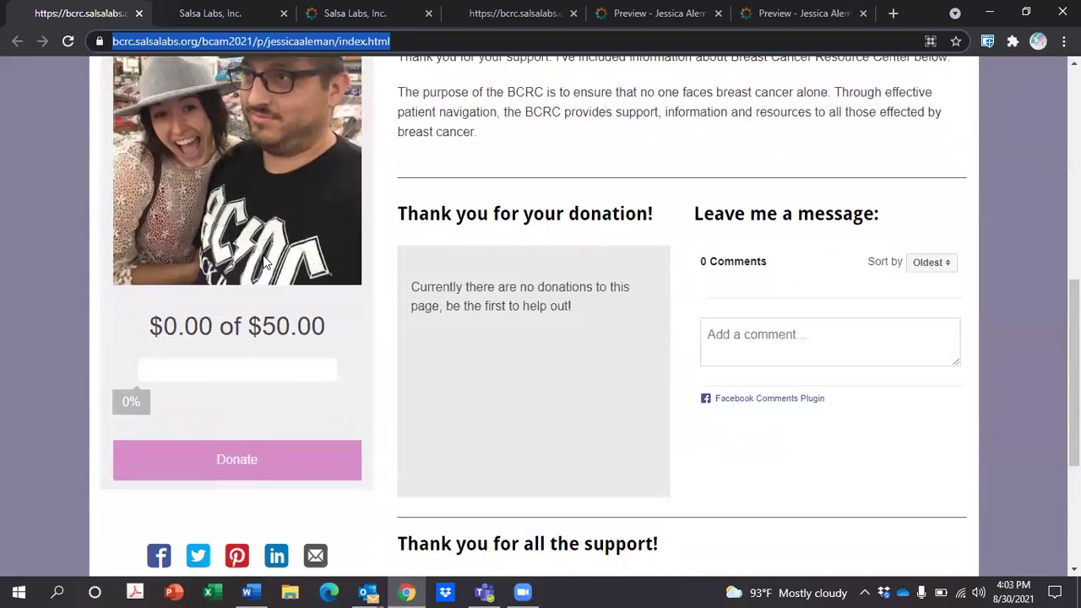
{"action": "left_click", "coordinate": [239, 456]}
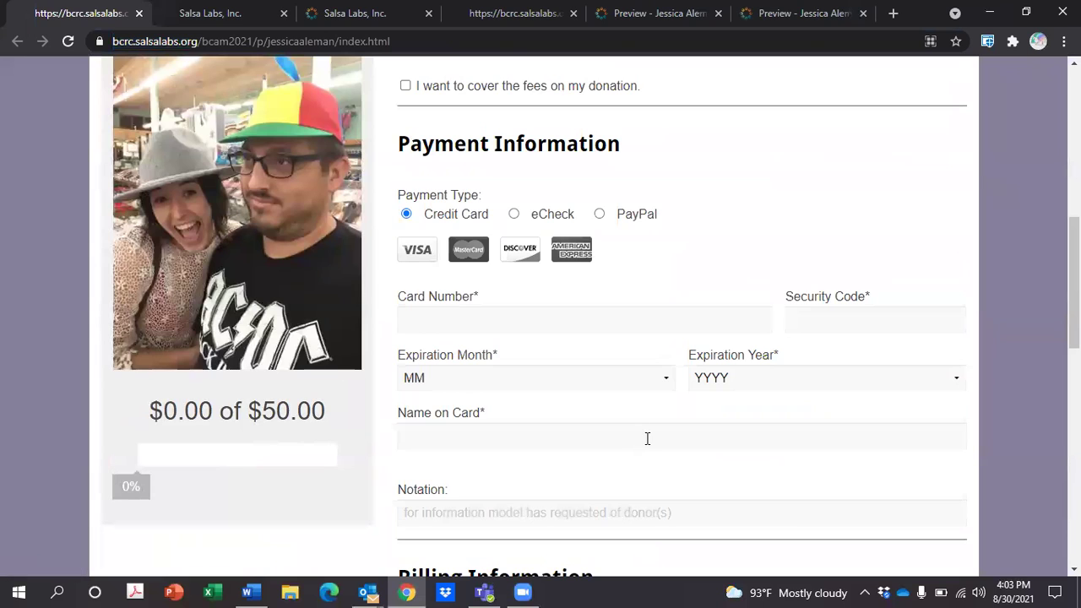
{"action": "scroll", "coordinate": [647, 436], "scroll_direction": "down", "scroll_amount": 7}
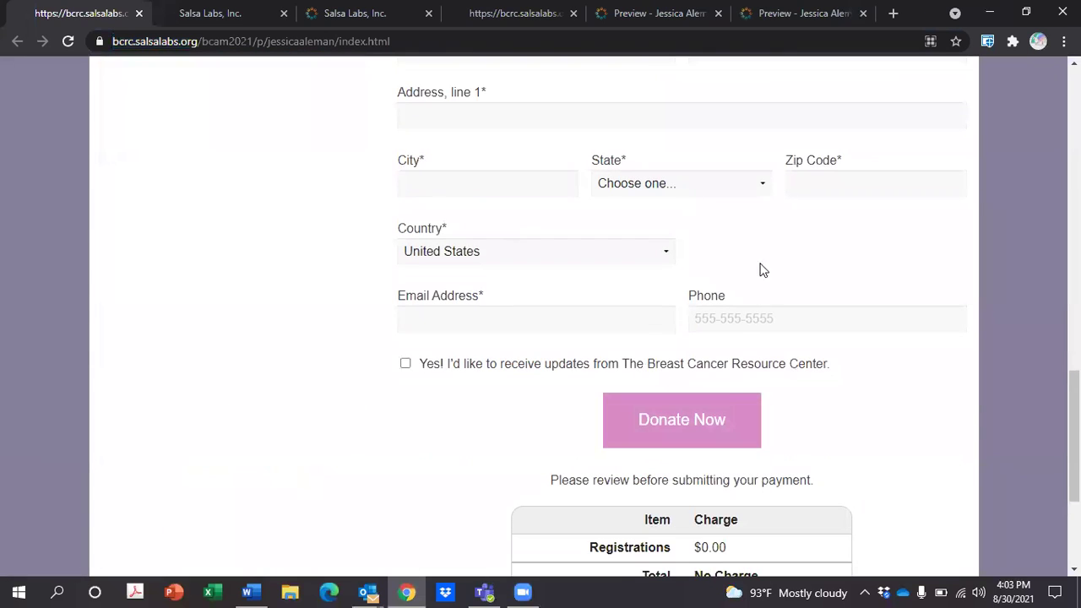